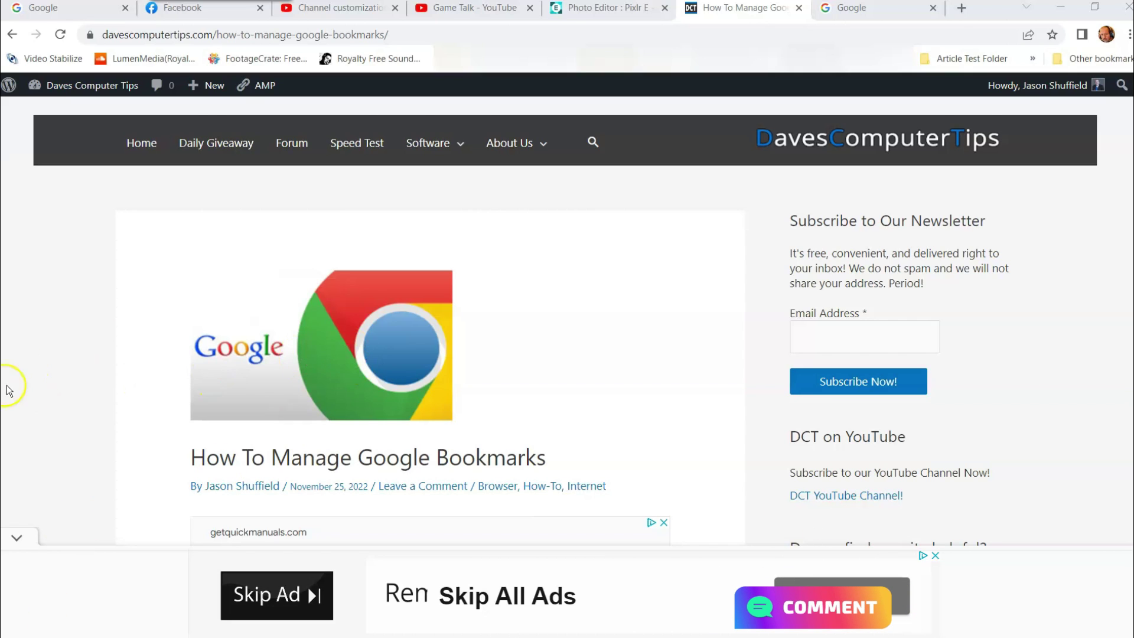
Scroll down a little in the bookmarks article
{"action": "scroll", "coordinate": [7, 378], "scroll_direction": "down", "scroll_amount": 1}
From the Google homepage tab, open the Bookmark manager via Chrome's main menu
{"action": "left_click", "coordinate": [864, 12]}
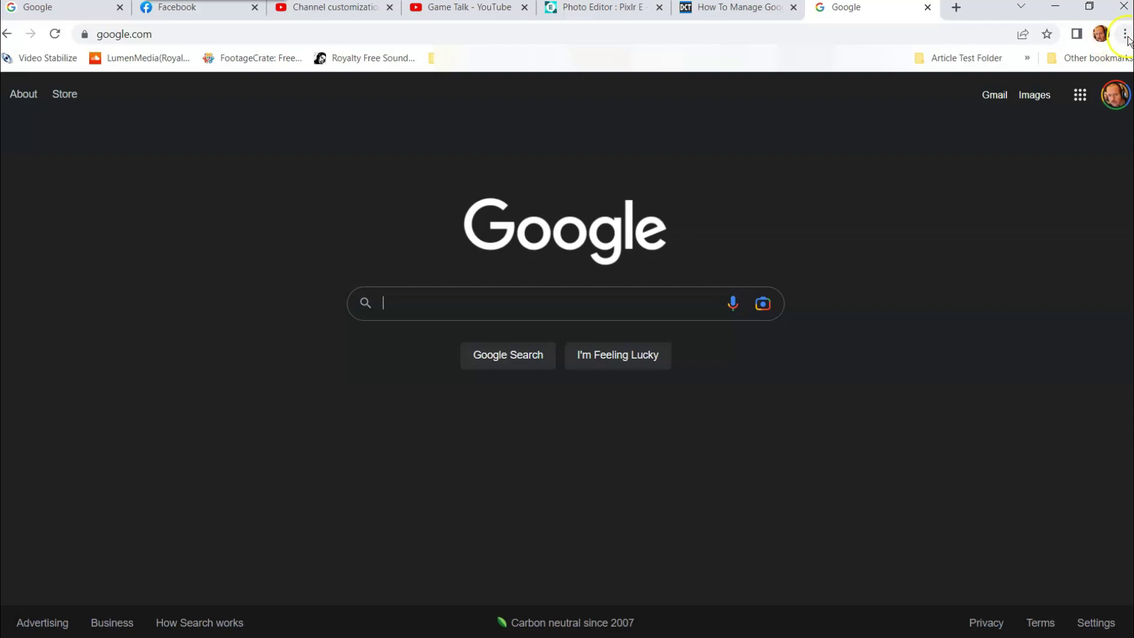
{"action": "left_click", "coordinate": [1126, 37]}
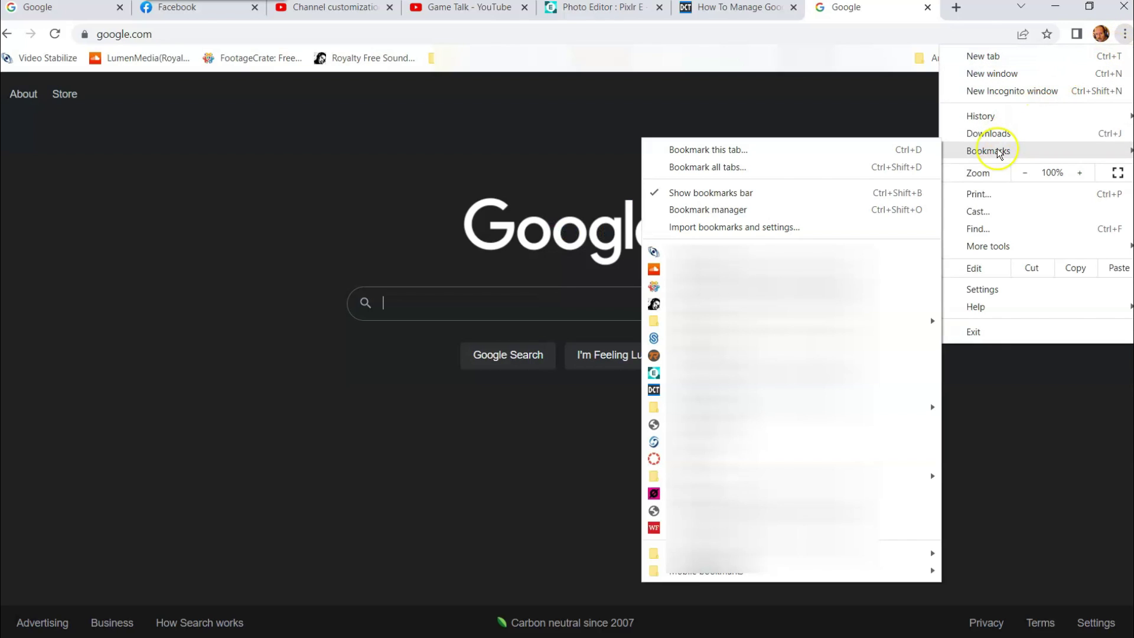
{"action": "mouse_move", "coordinate": [987, 150]}
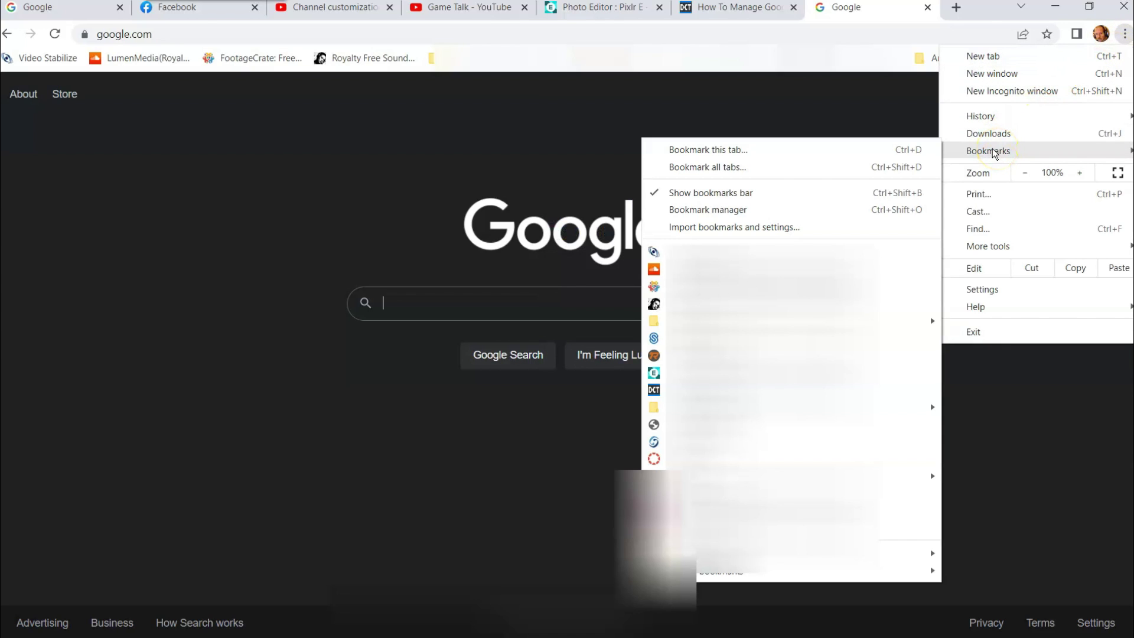
{"action": "left_click", "coordinate": [701, 212]}
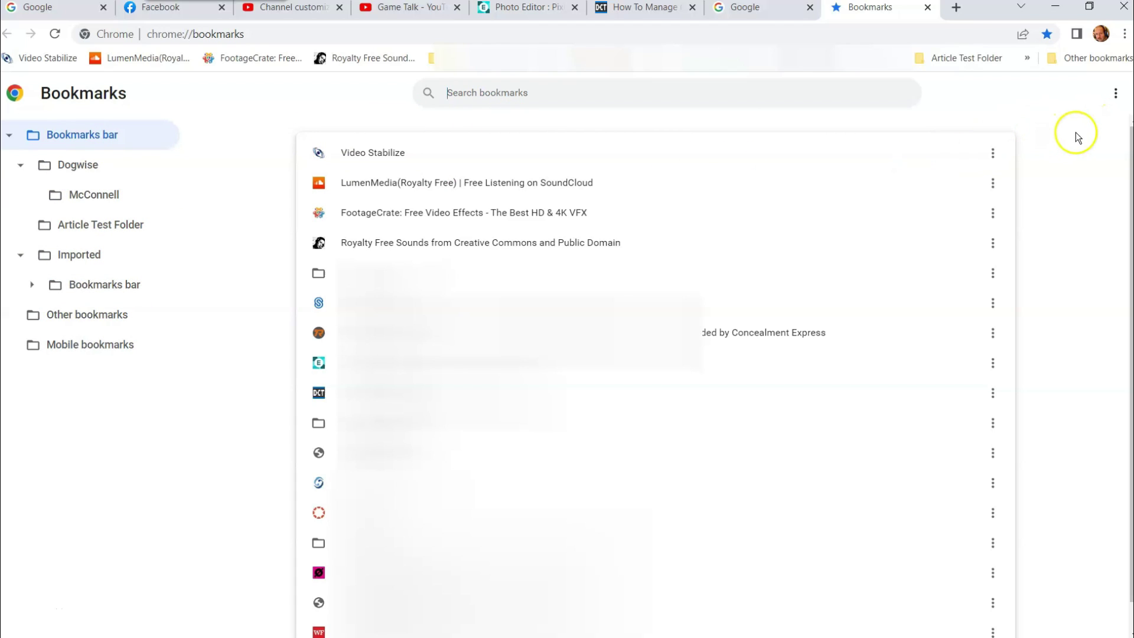
Show the Organize menu with sort, add, import and export options
{"action": "left_click", "coordinate": [1117, 95]}
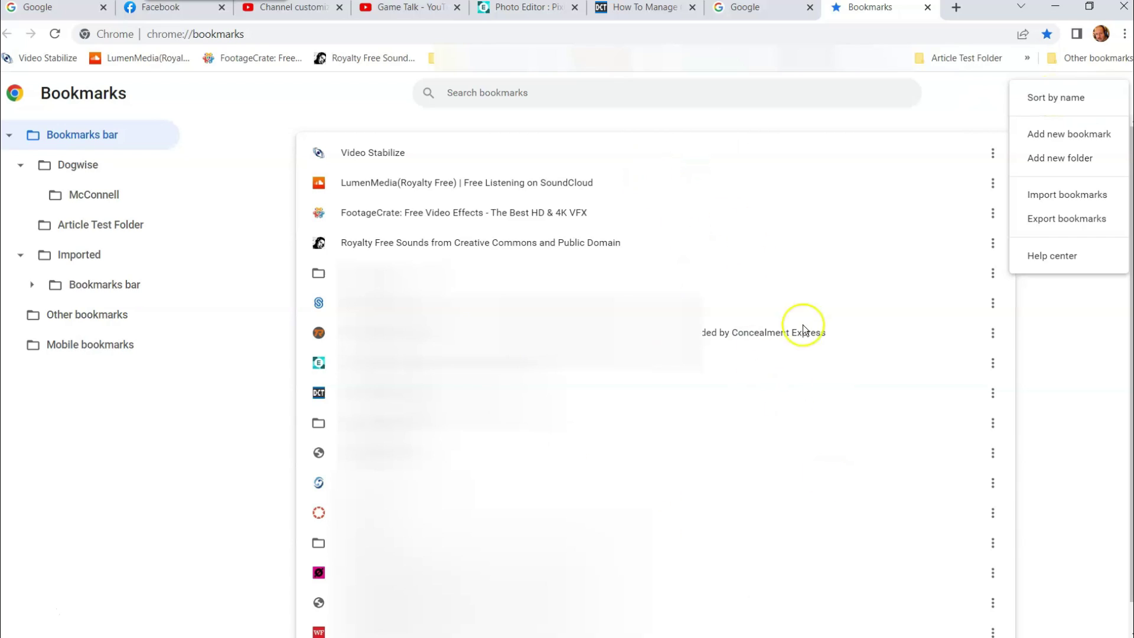
{"action": "left_click", "coordinate": [1064, 141]}
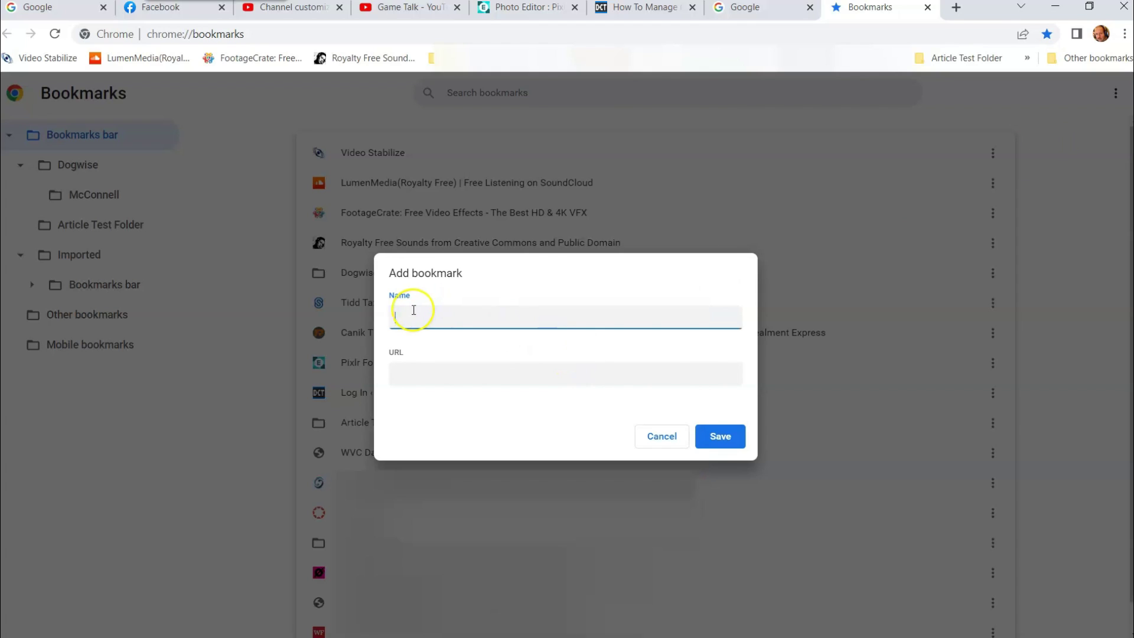
{"action": "left_click", "coordinate": [661, 436]}
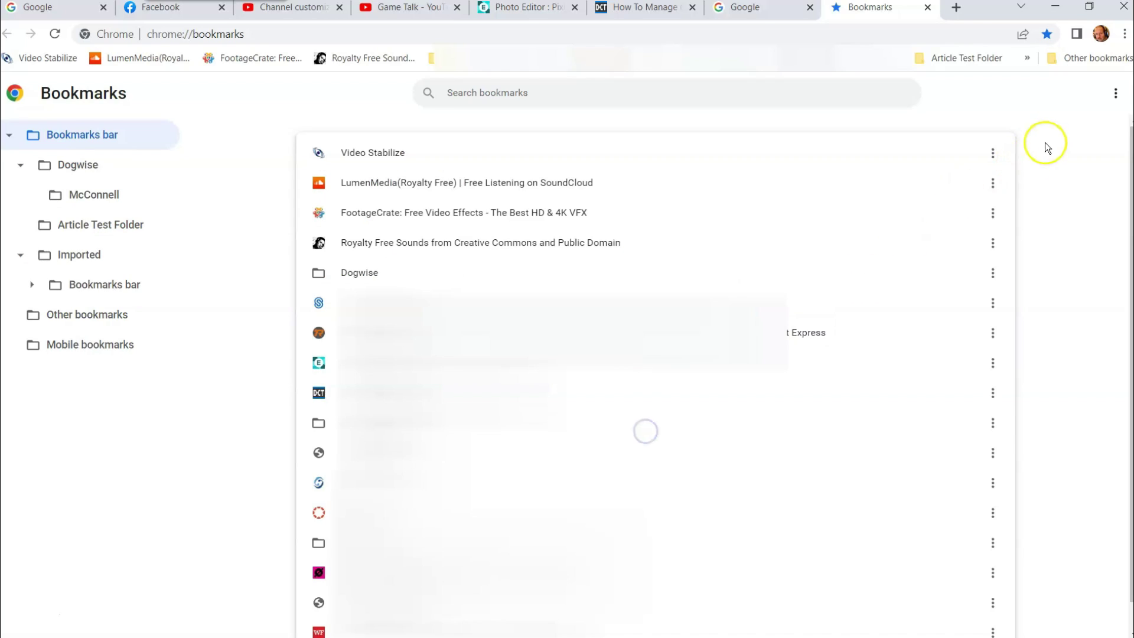
{"action": "left_click", "coordinate": [1116, 93]}
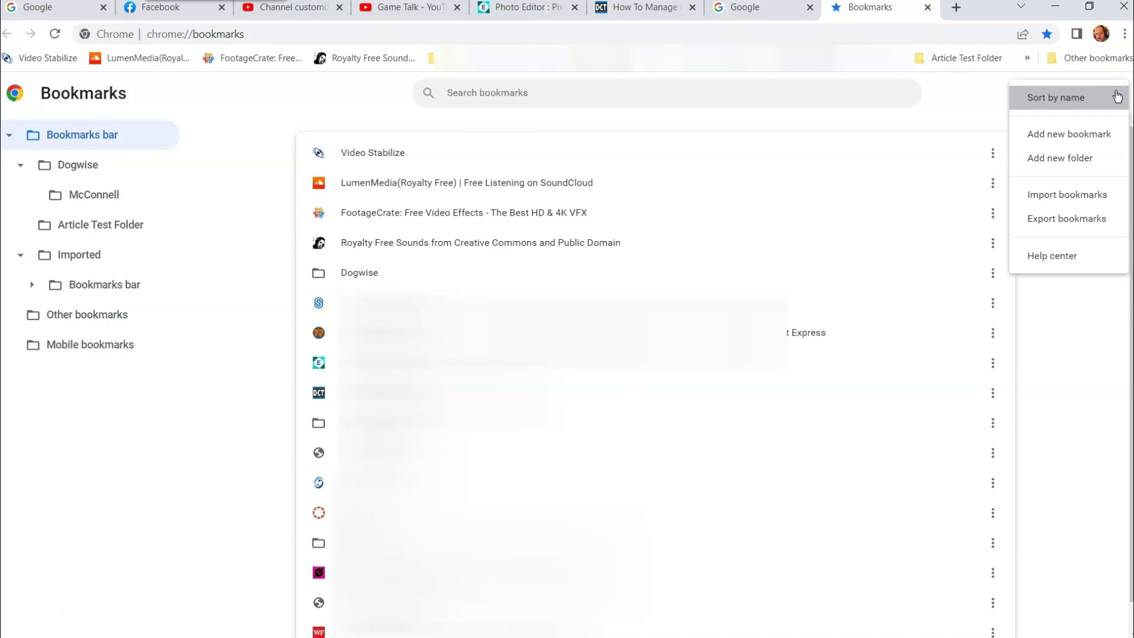
{"action": "left_click", "coordinate": [1075, 163]}
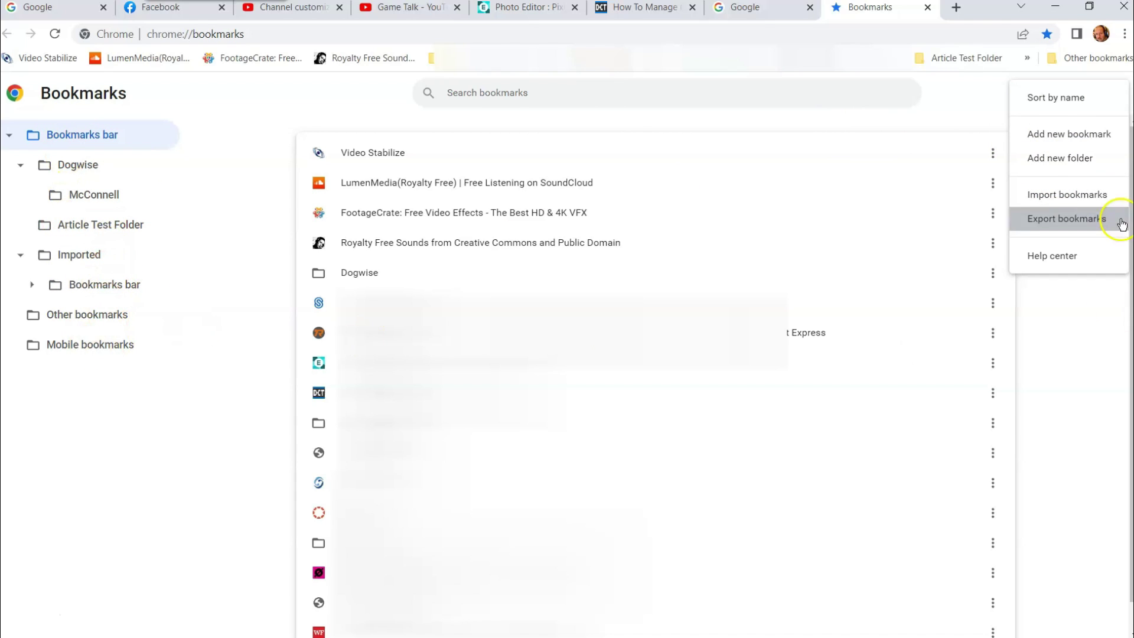
{"action": "left_click", "coordinate": [1044, 163]}
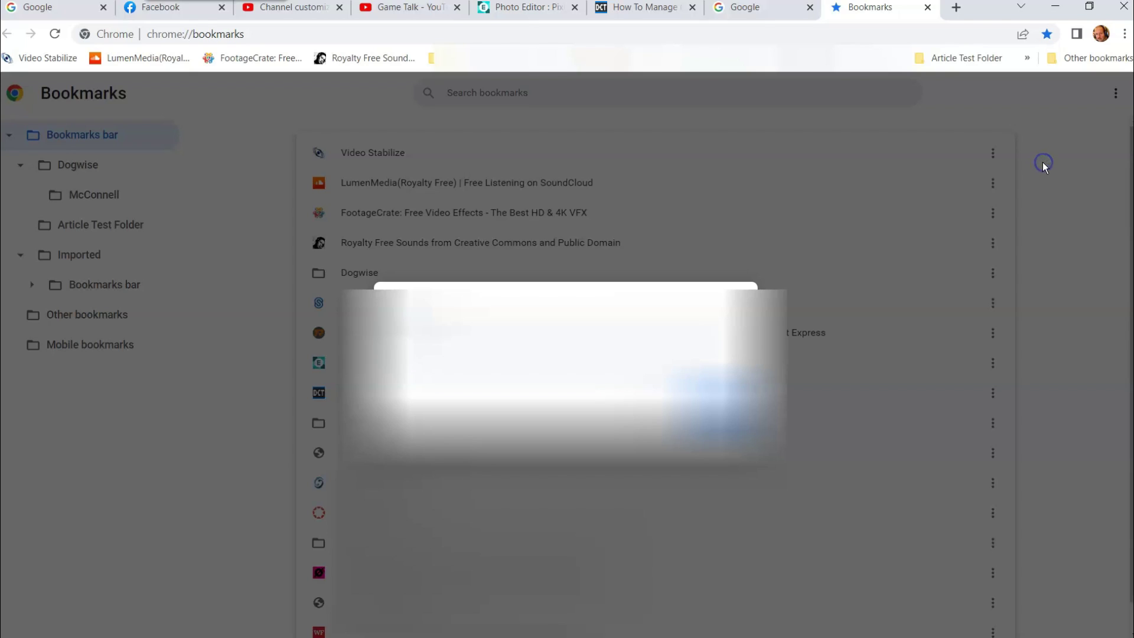
{"action": "left_click", "coordinate": [658, 406]}
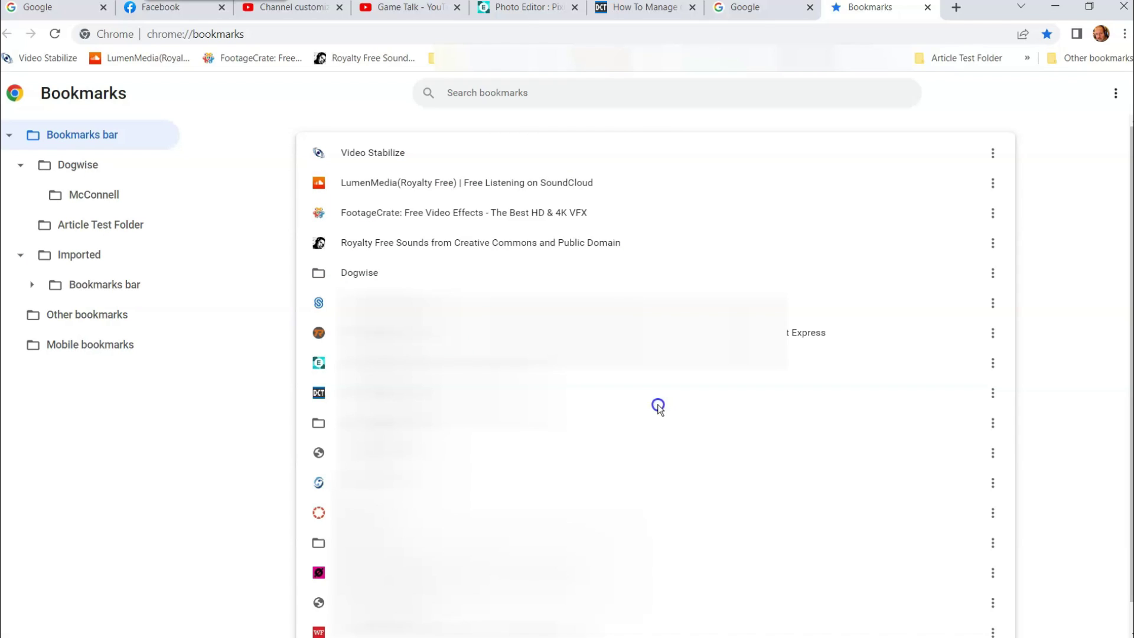
{"action": "left_click", "coordinate": [1121, 96]}
{"action": "left_click", "coordinate": [1087, 197]}
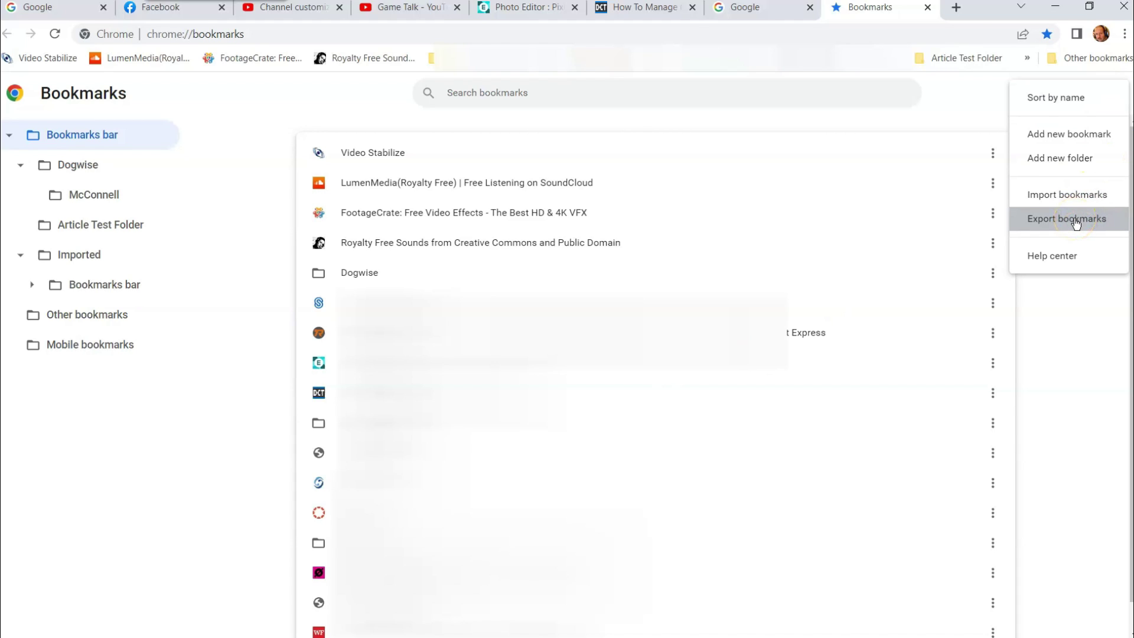
Close the Organize menu and select Imported > Bookmarks bar in the folder tree
{"action": "left_click", "coordinate": [341, 111]}
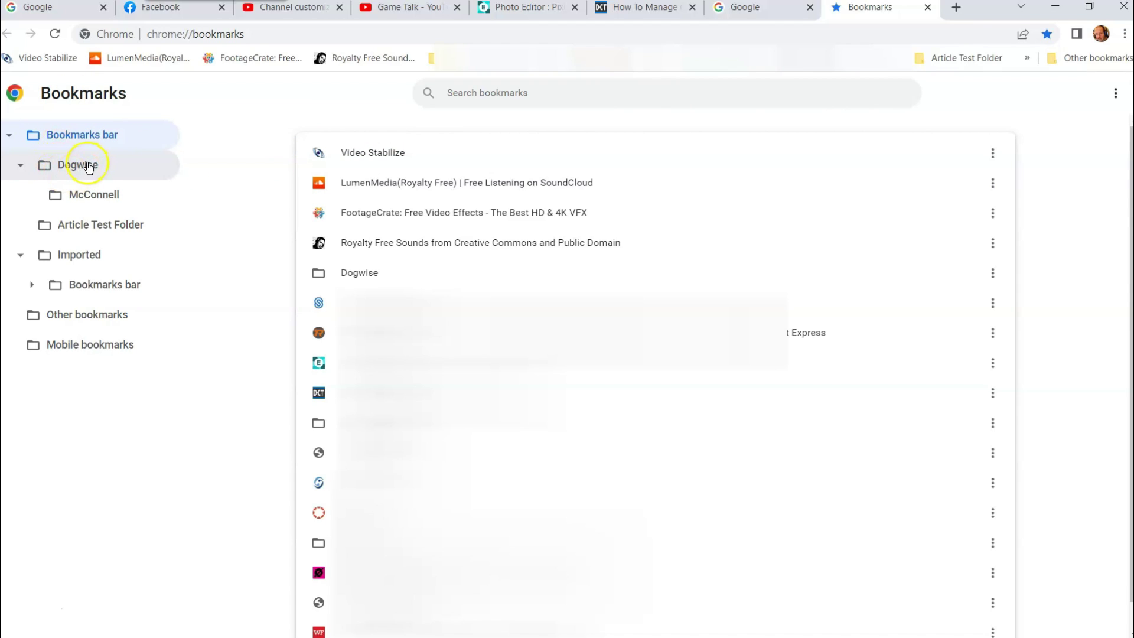
{"action": "left_click", "coordinate": [99, 284]}
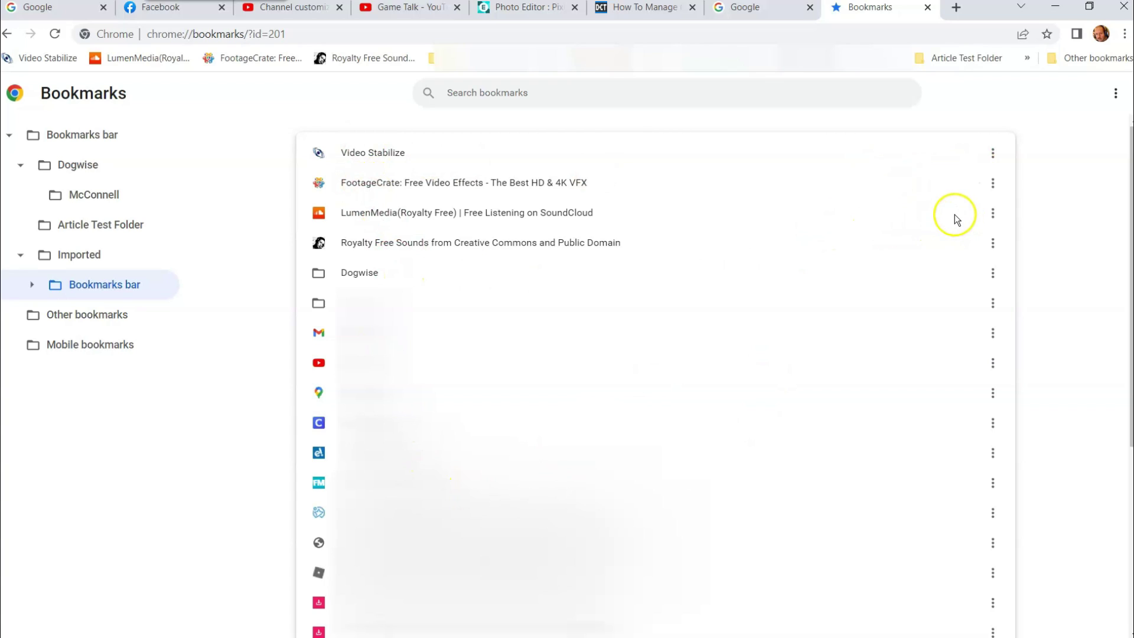
{"action": "left_click", "coordinate": [993, 155]}
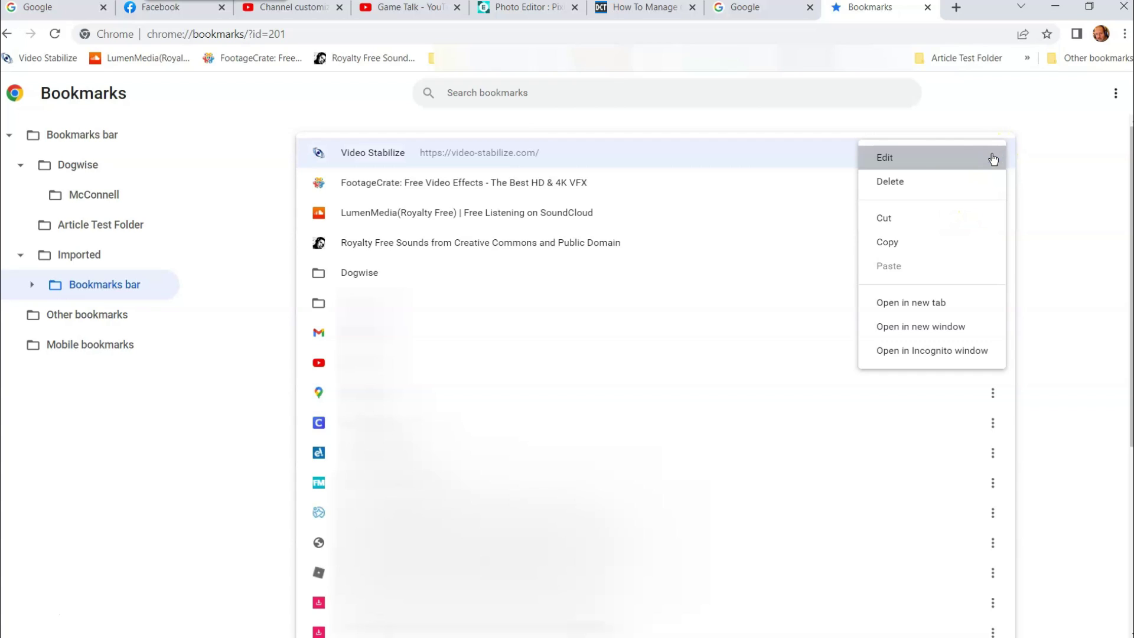
{"action": "left_click", "coordinate": [905, 160]}
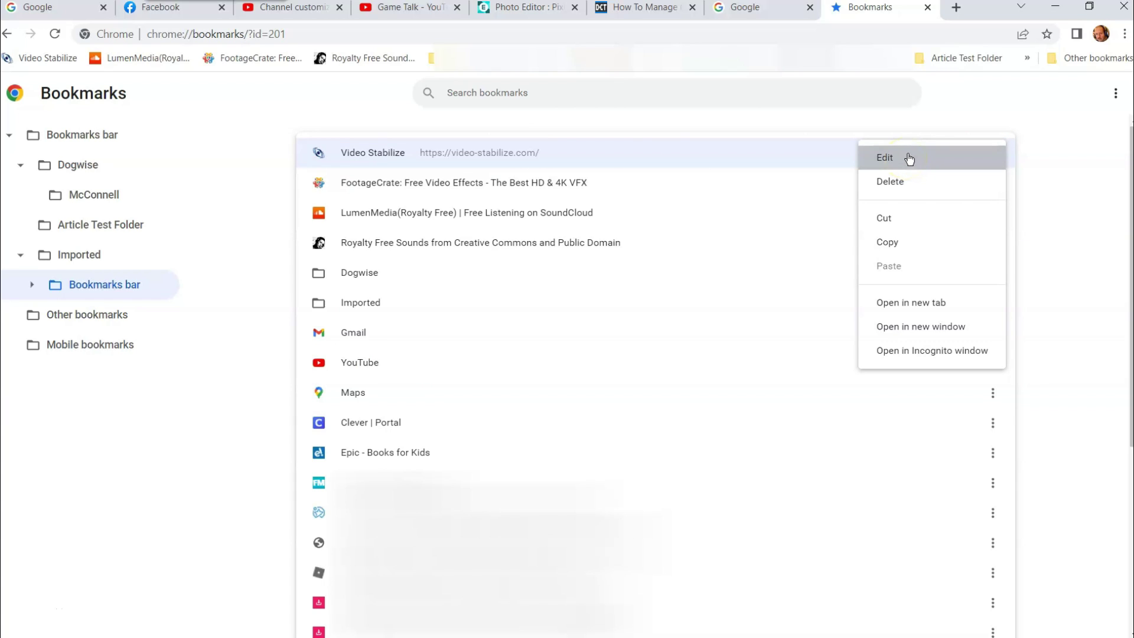
{"action": "left_click", "coordinate": [909, 158]}
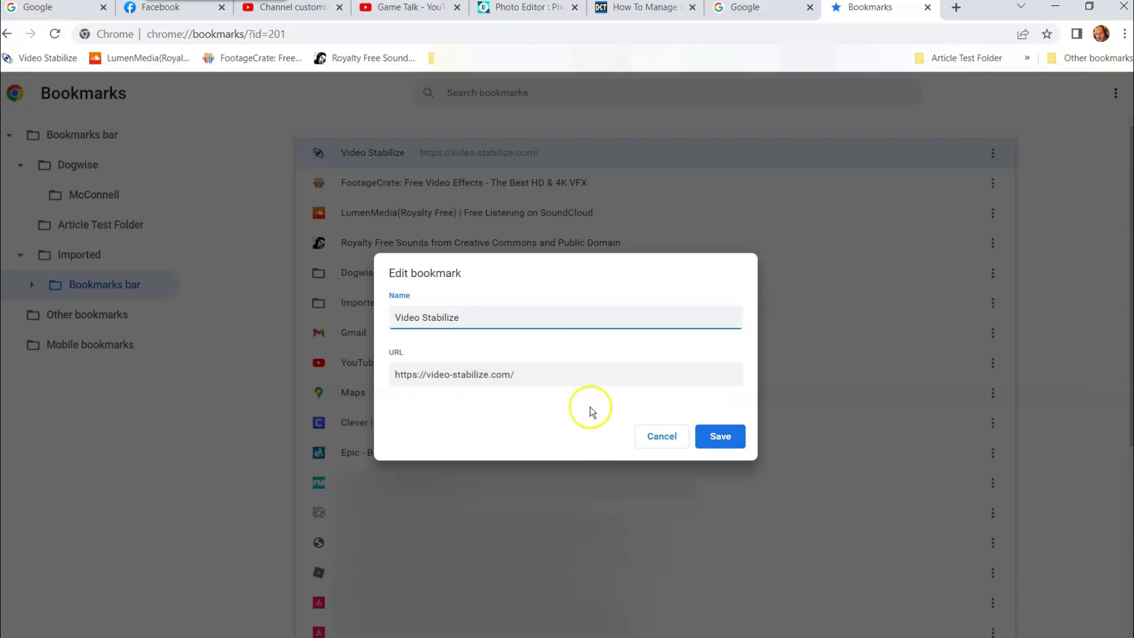
{"action": "left_click", "coordinate": [662, 440]}
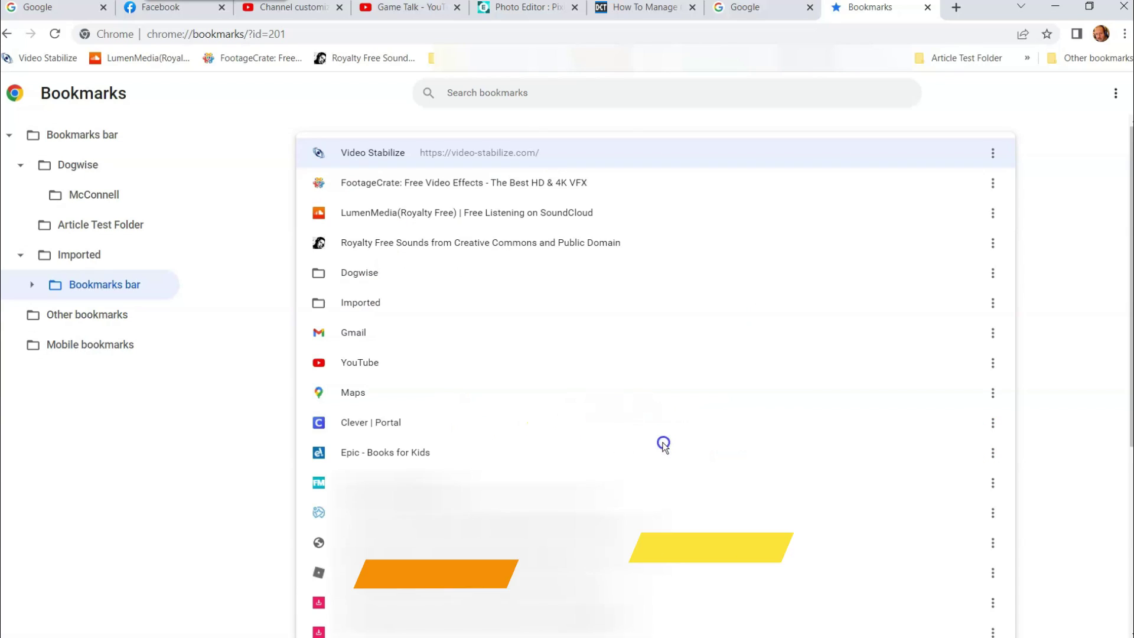
{"action": "left_click", "coordinate": [994, 159]}
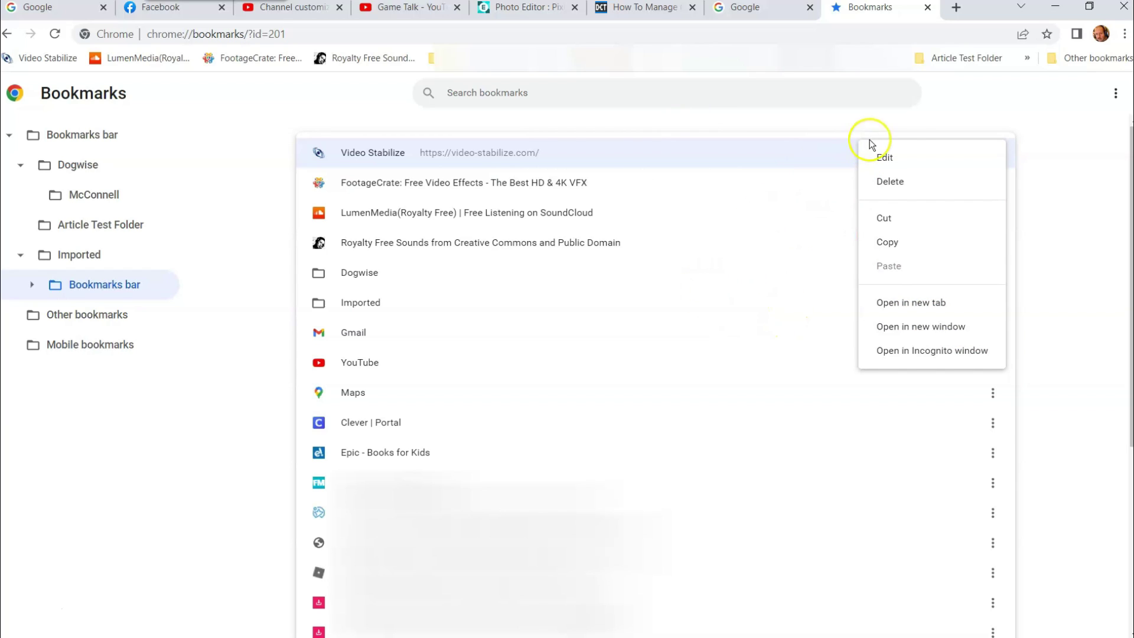
{"action": "left_click", "coordinate": [908, 120]}
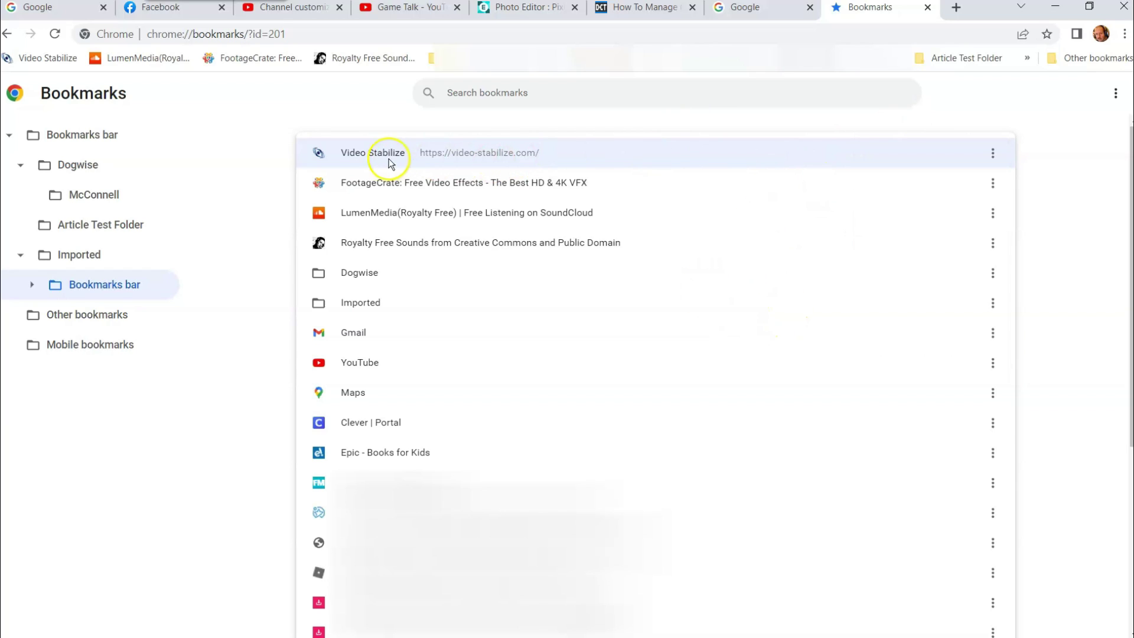
{"action": "left_click", "coordinate": [993, 155]}
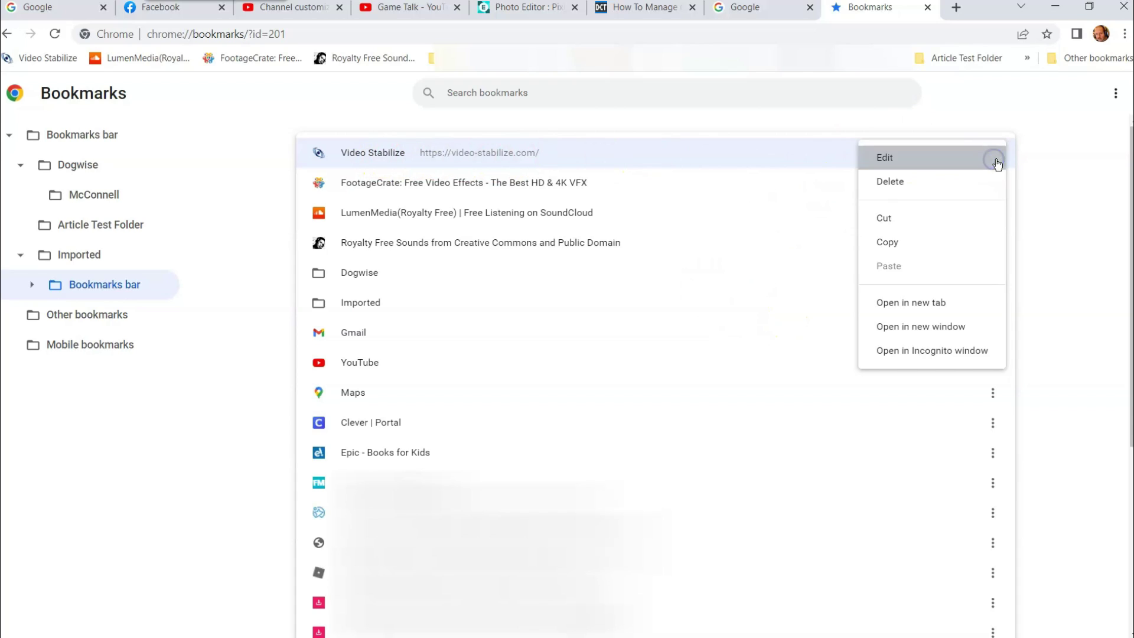
{"action": "right_click", "coordinate": [404, 154]}
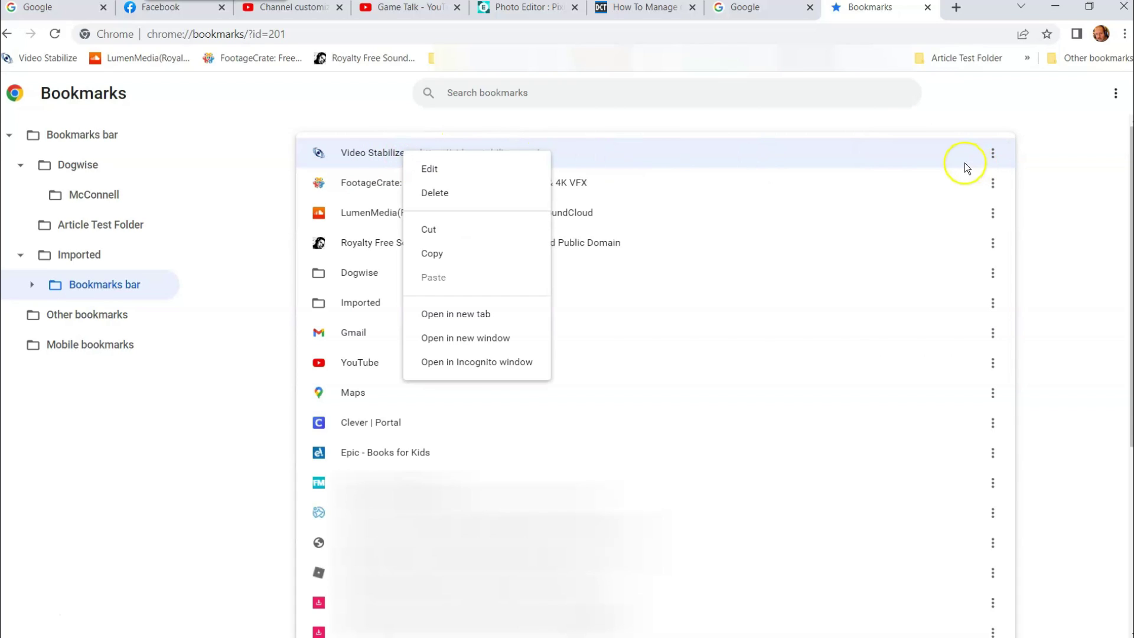
Show the Imported Bookmarks bar folder's context menu, with Rename and 'Open all (24)'
{"action": "left_click", "coordinate": [257, 381]}
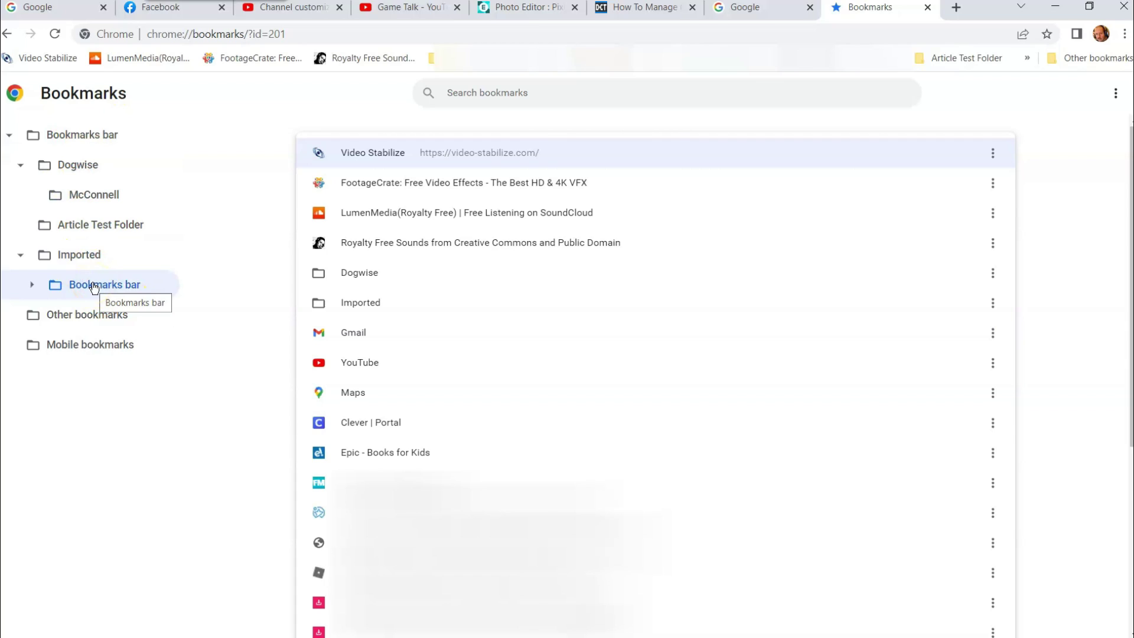
{"action": "right_click", "coordinate": [94, 287]}
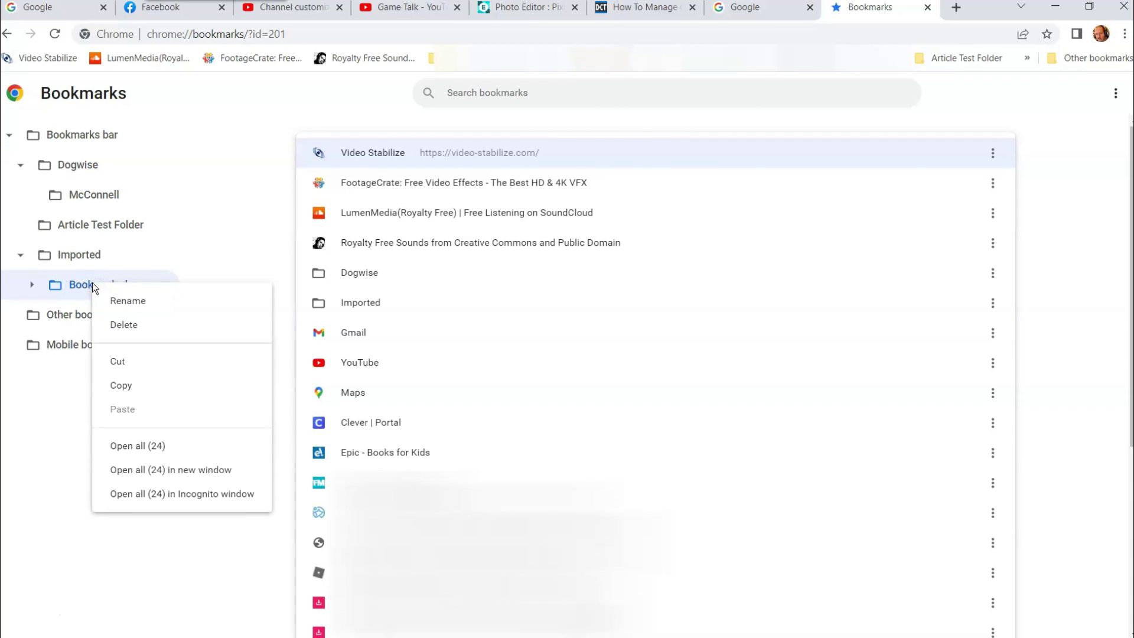
{"action": "left_click", "coordinate": [127, 302]}
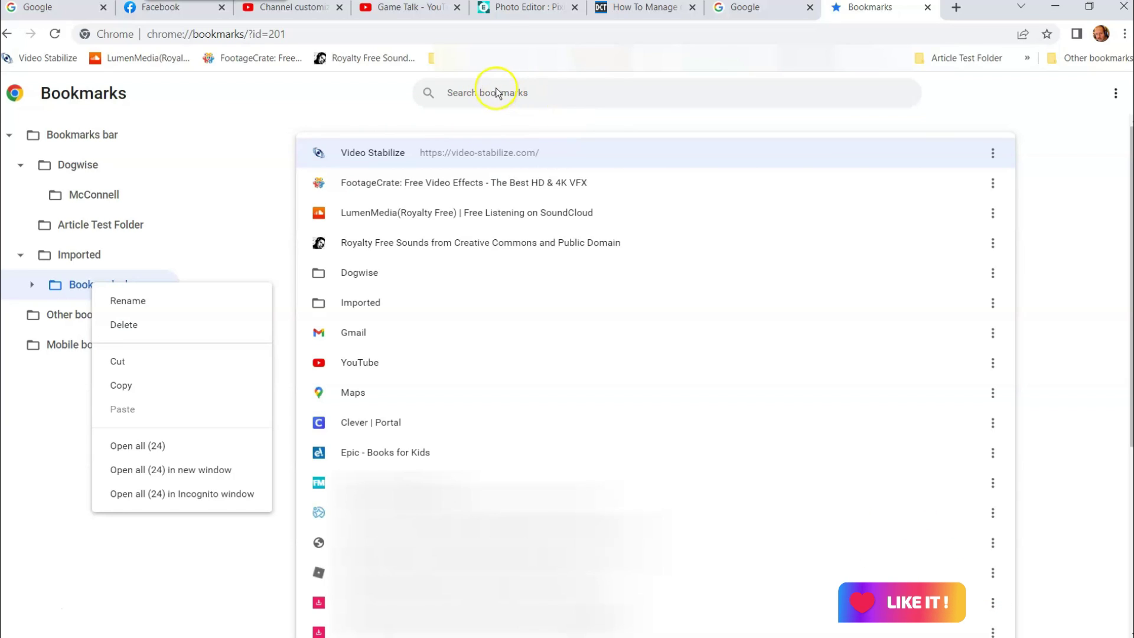
Close the folder's context menu and place the cursor in the Search bookmarks box
{"action": "left_click", "coordinate": [476, 96]}
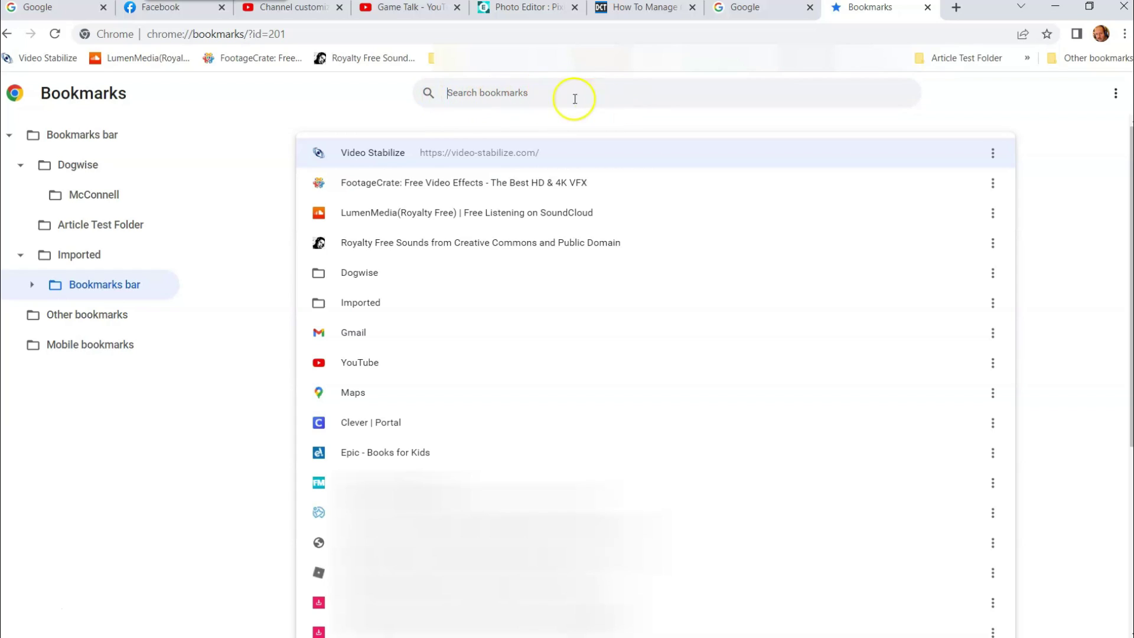
{"action": "left_click", "coordinate": [449, 93]}
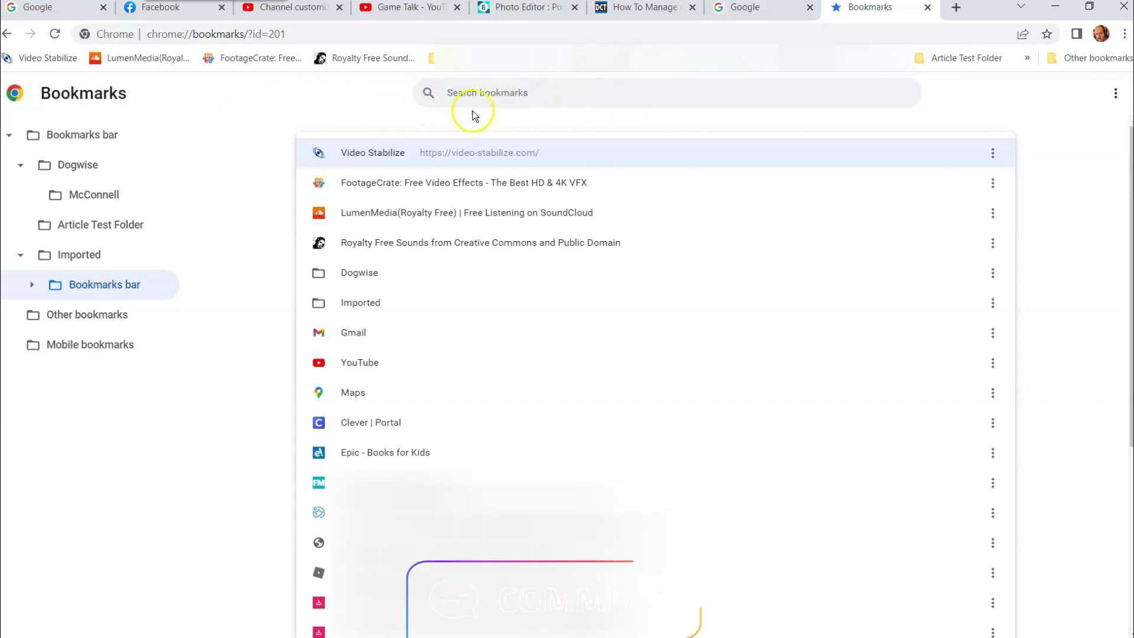